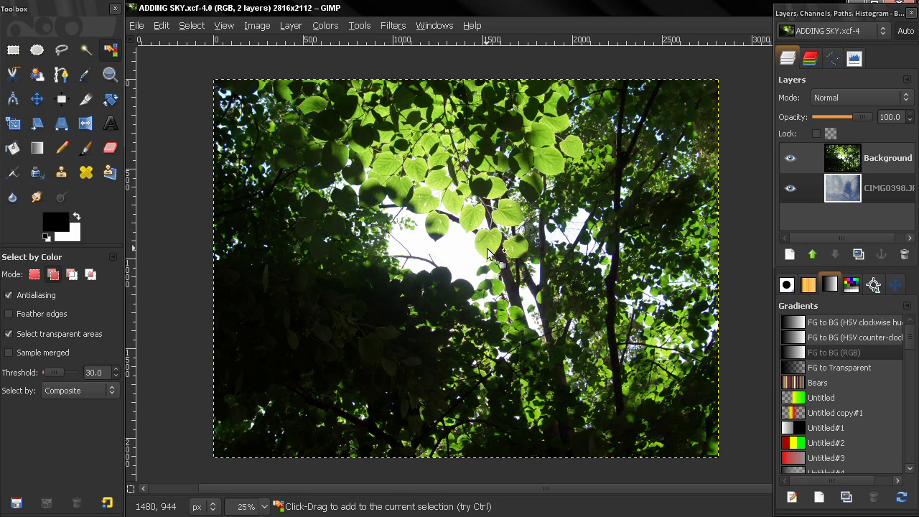
Duplicate the Background layer, lower the copy below the sky layer, and hide it
left_click(789, 159)
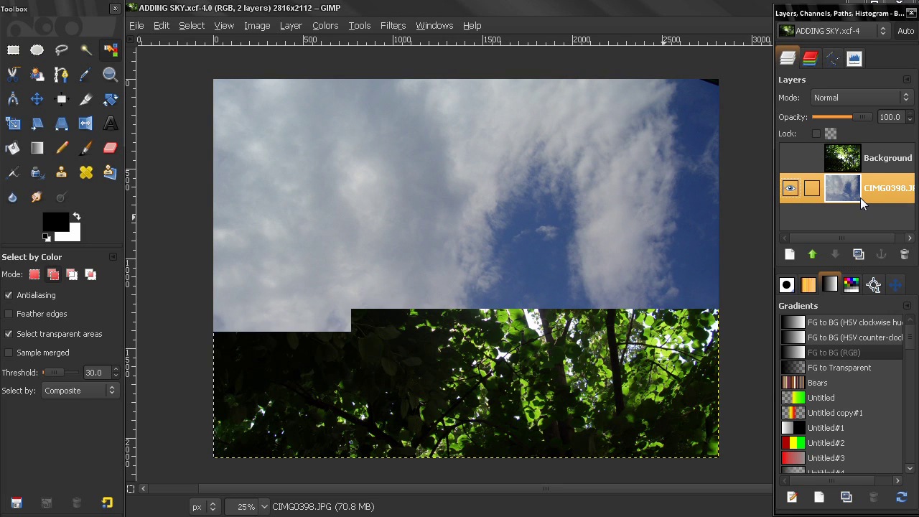
left_click(788, 159)
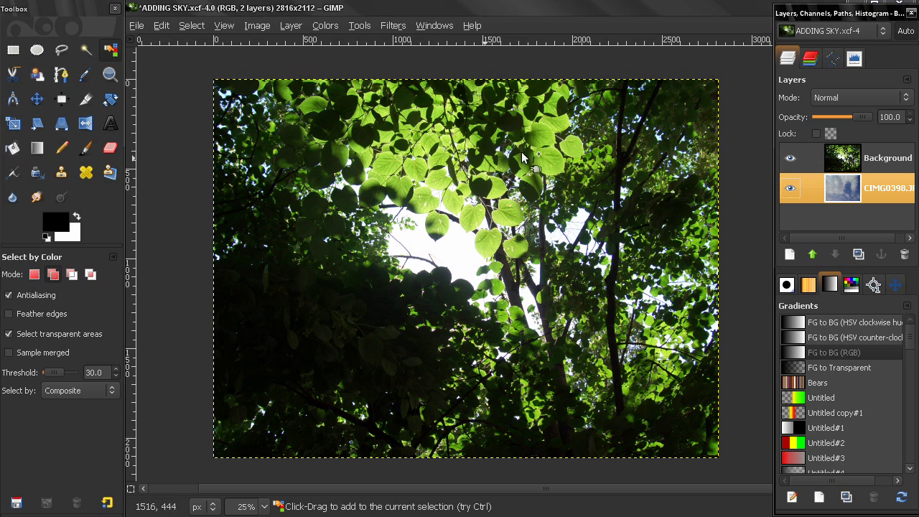
left_click(854, 164)
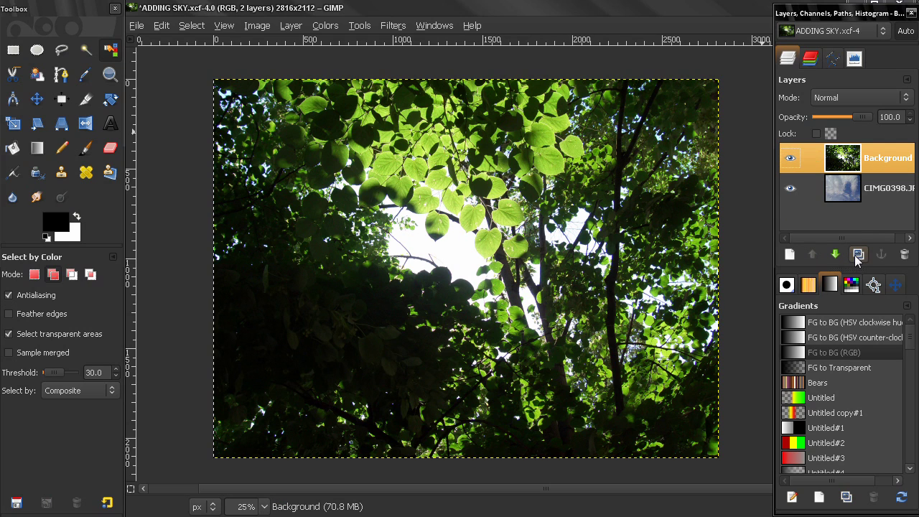
left_click(858, 254)
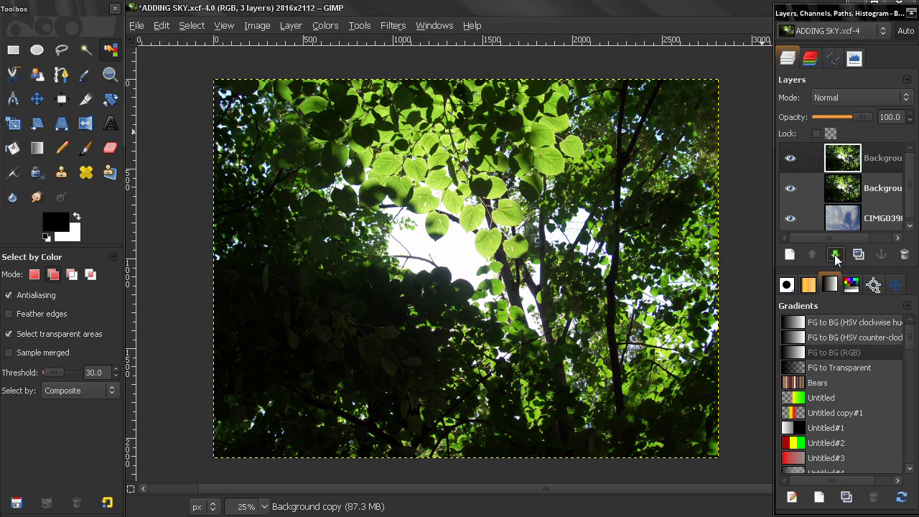
left_click(835, 254)
left_click(835, 254)
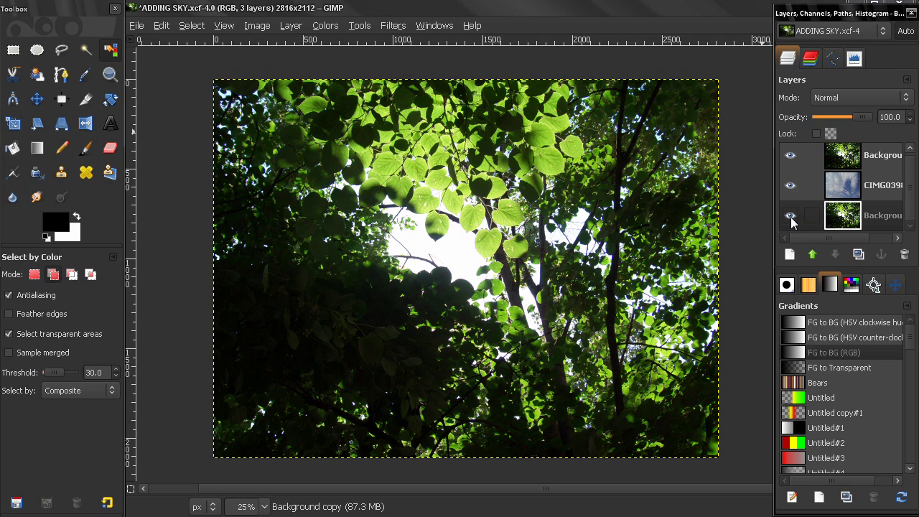
left_click(790, 217)
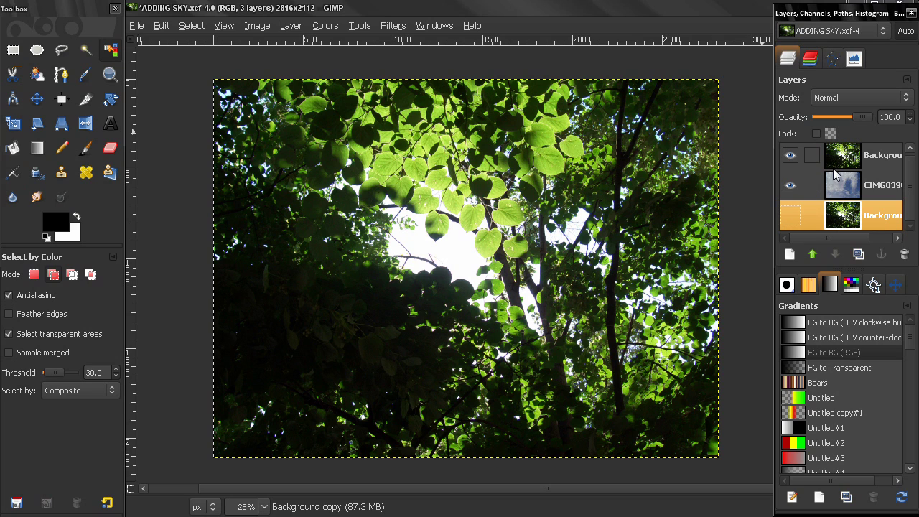
With Select by Color reset to defaults and threshold 30, select the white sky
left_click(109, 58)
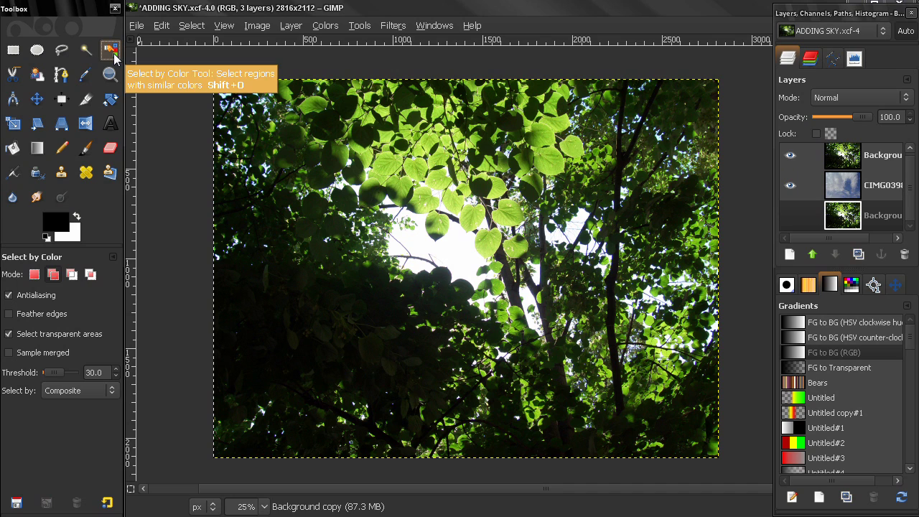
left_click(114, 256)
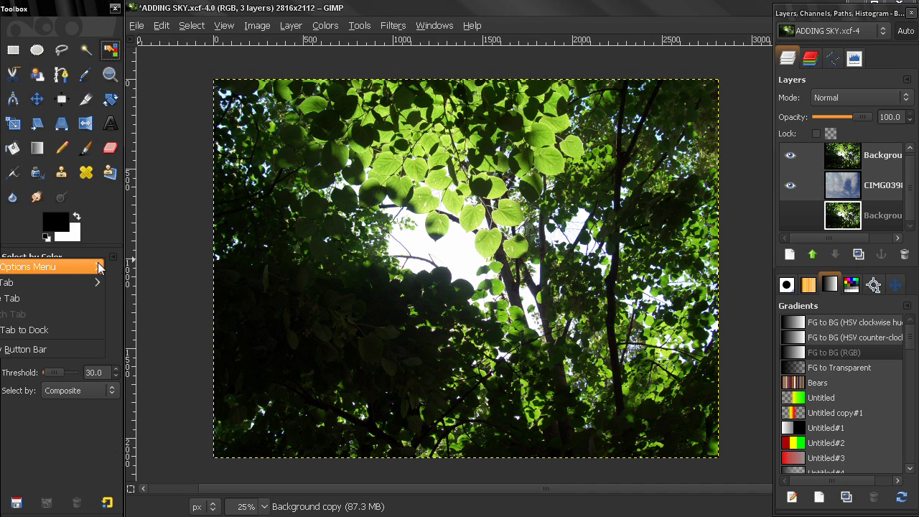
mouse_move(72, 266)
left_click(165, 351)
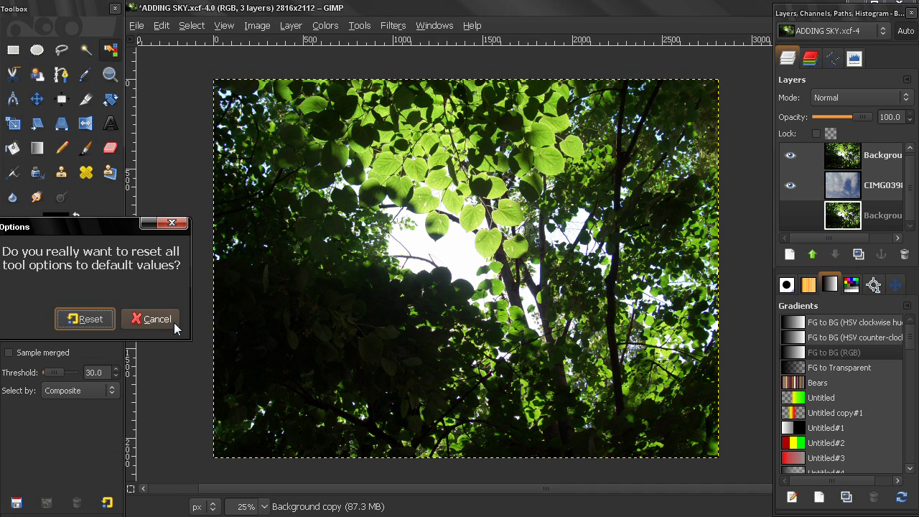
left_click(82, 319)
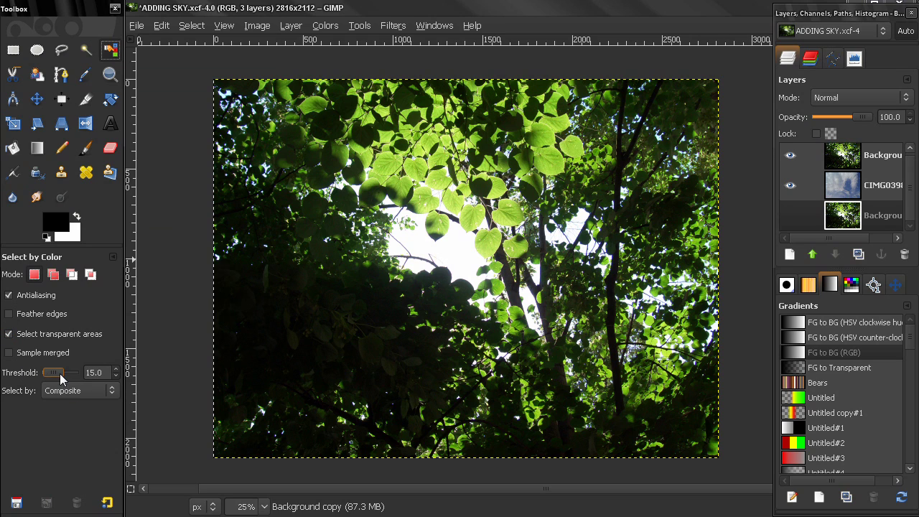
left_click(105, 372)
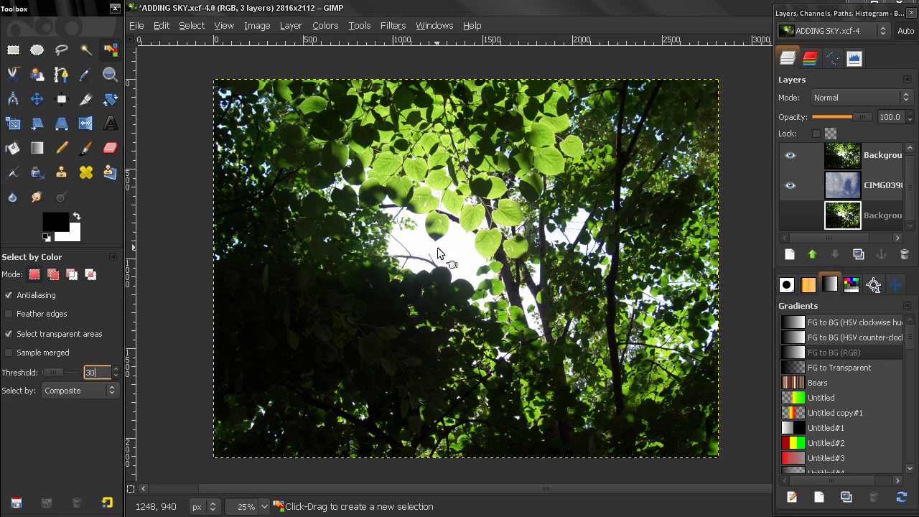
left_click(458, 262)
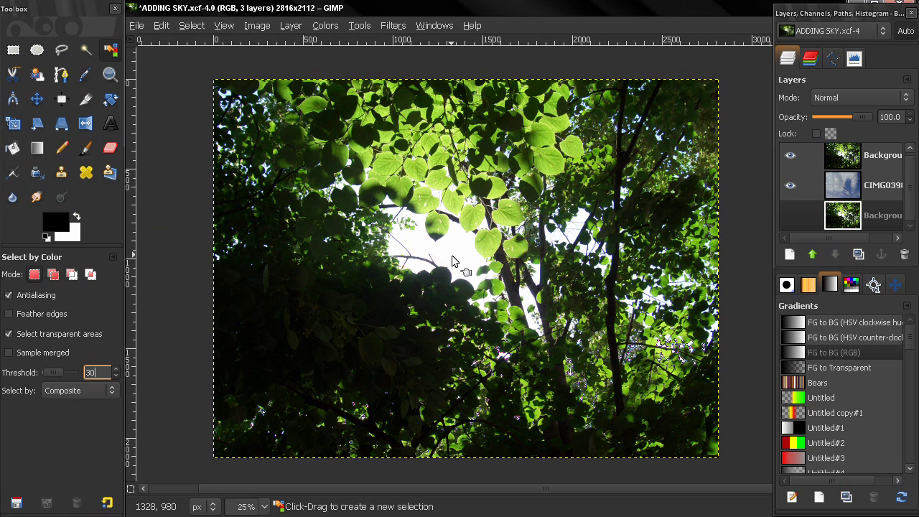
Zoom in and add the pale sky around thin twigs and branch fringes to the selection
scroll(515, 277, "right", 2)
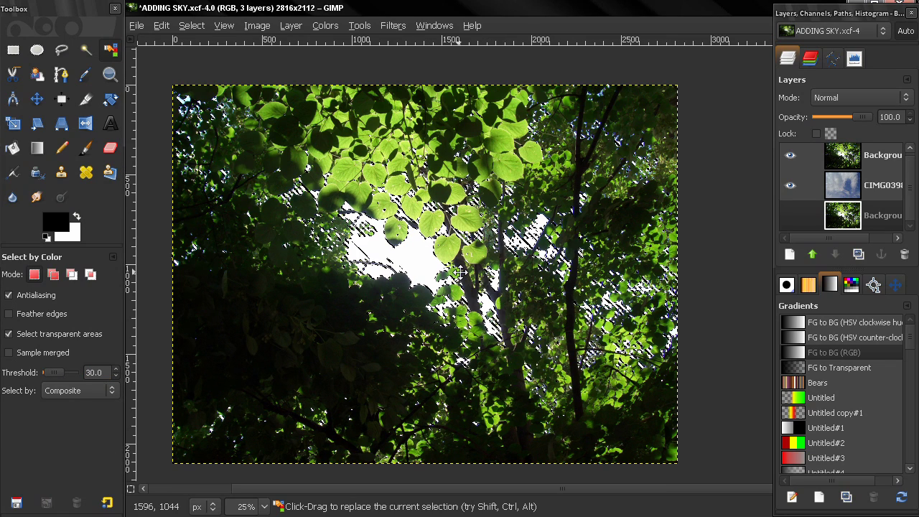
key("z")
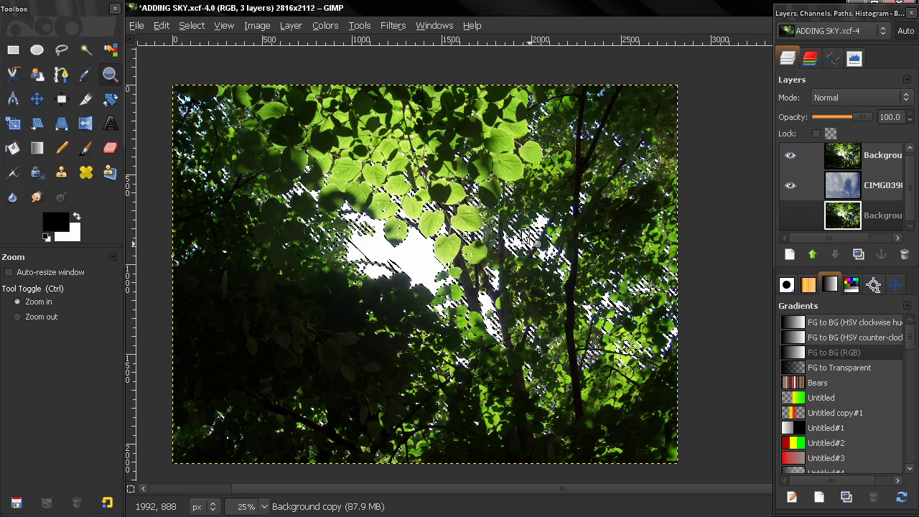
left_click_drag(516, 227, 549, 258)
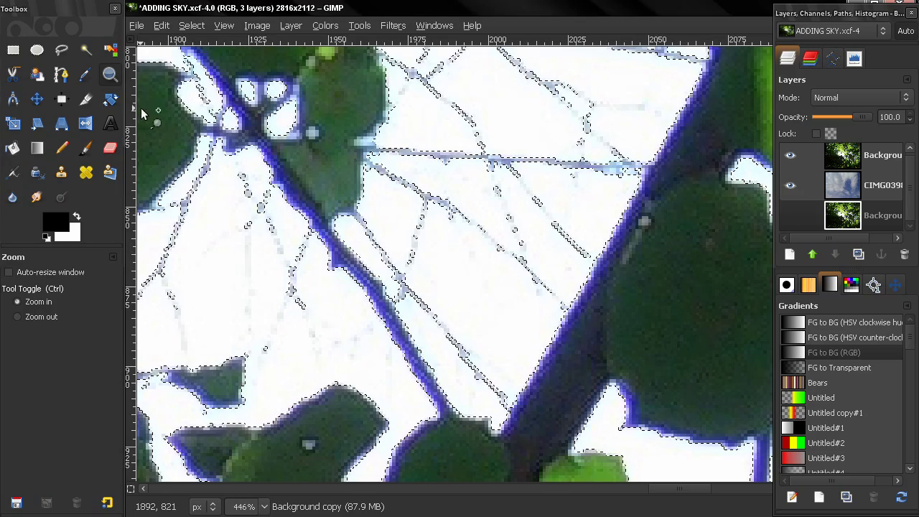
left_click(111, 52)
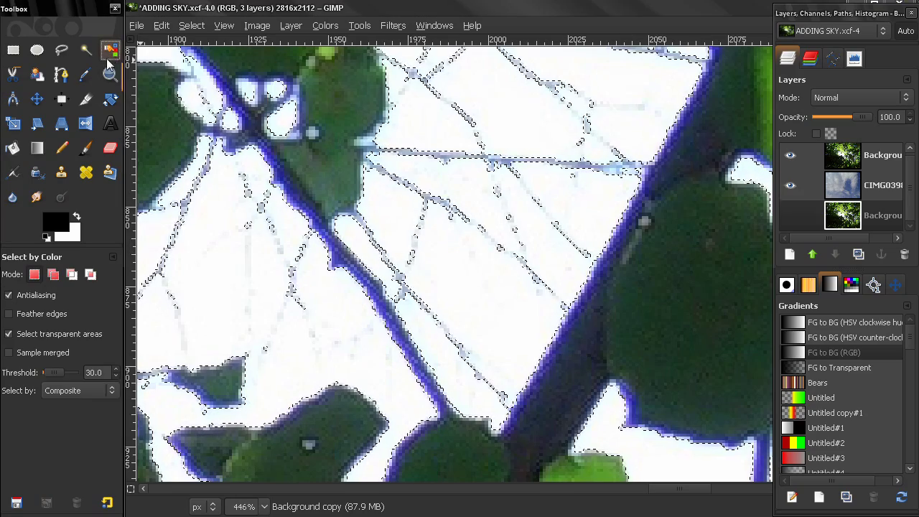
left_click(55, 276)
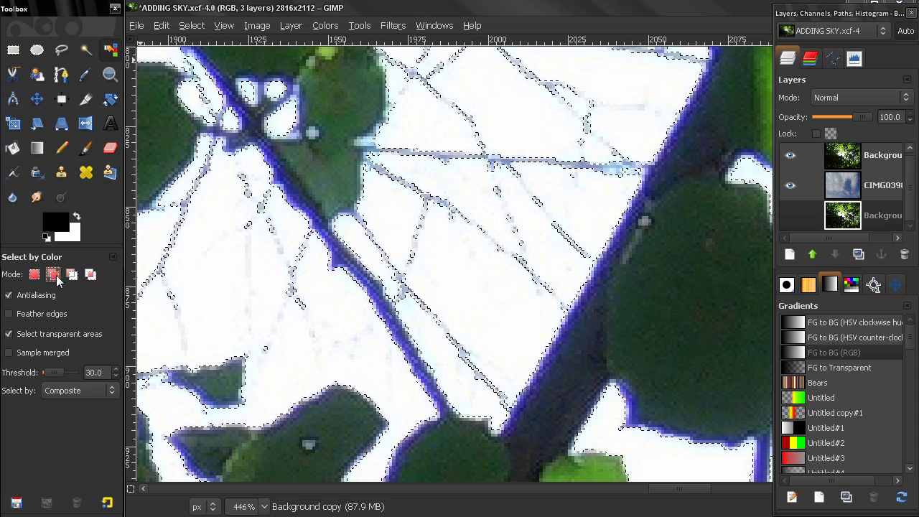
left_click(444, 213)
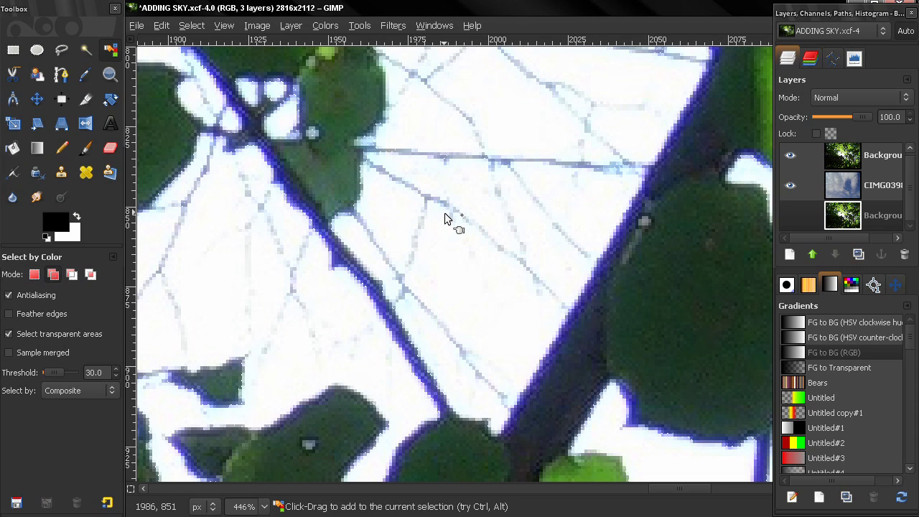
left_click(496, 166)
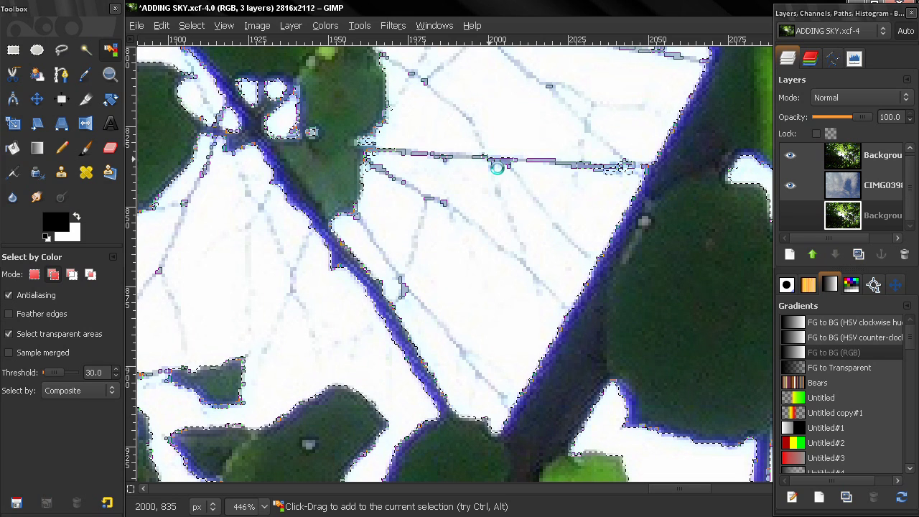
left_click(613, 173)
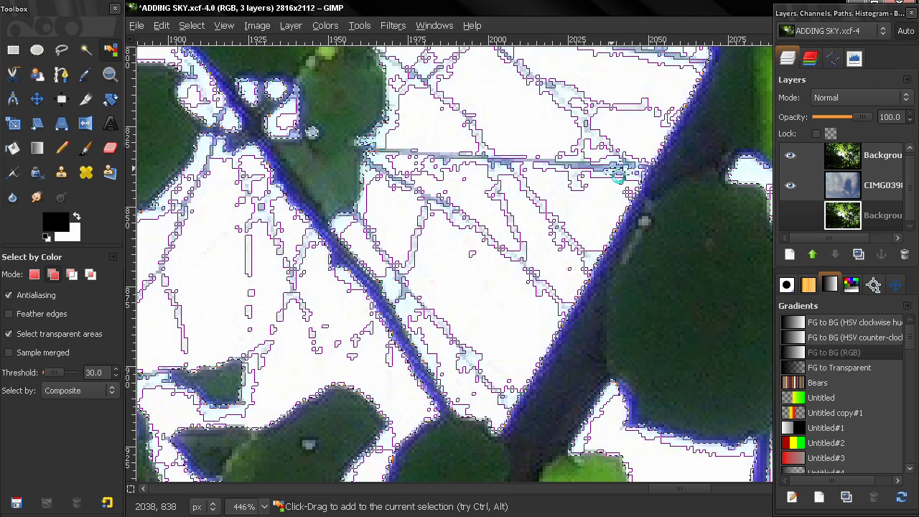
left_click(611, 175)
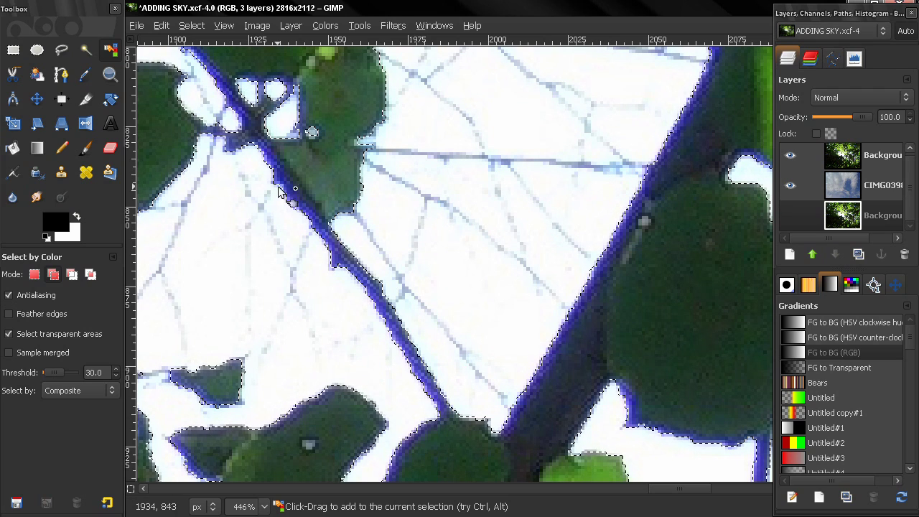
left_click(601, 270, "shift")
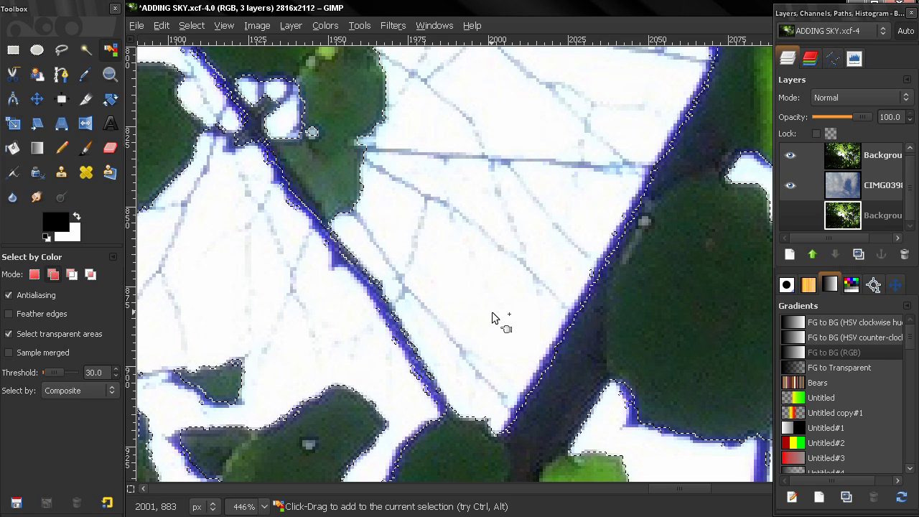
scroll(489, 314, "down", 8)
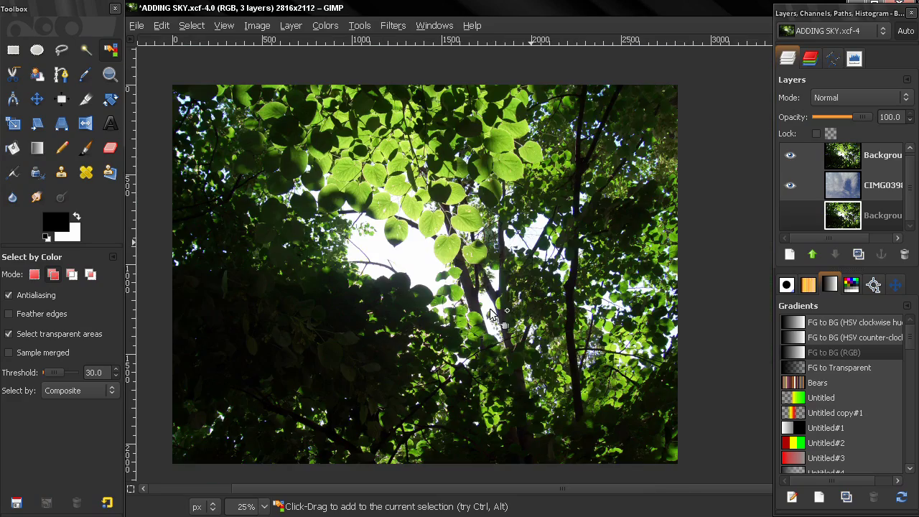
Add an alpha channel to the top canopy layer, delete its white sky, then deselect
left_click(845, 160)
right_click(846, 163)
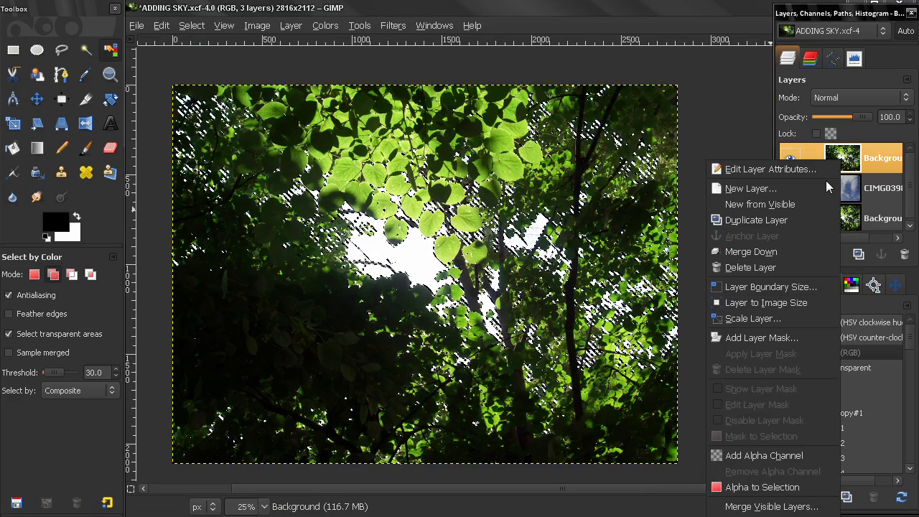
left_click(724, 455)
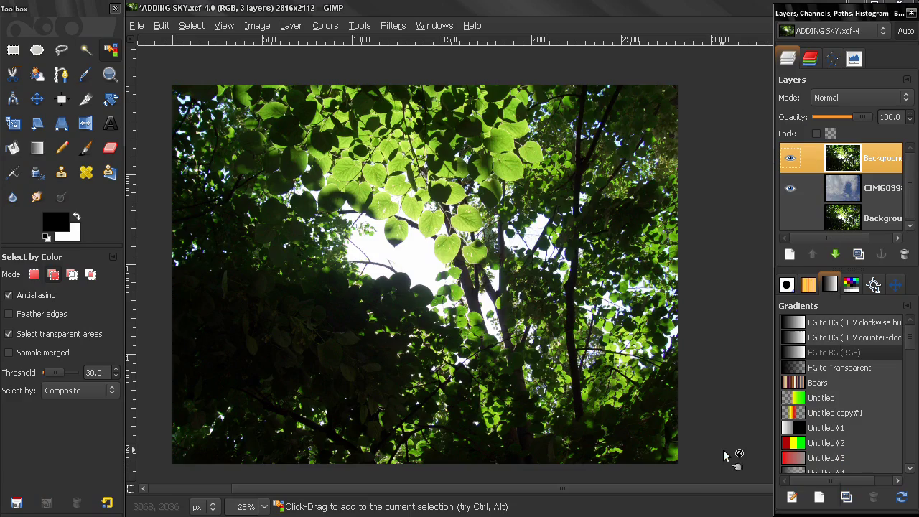
left_click(547, 311)
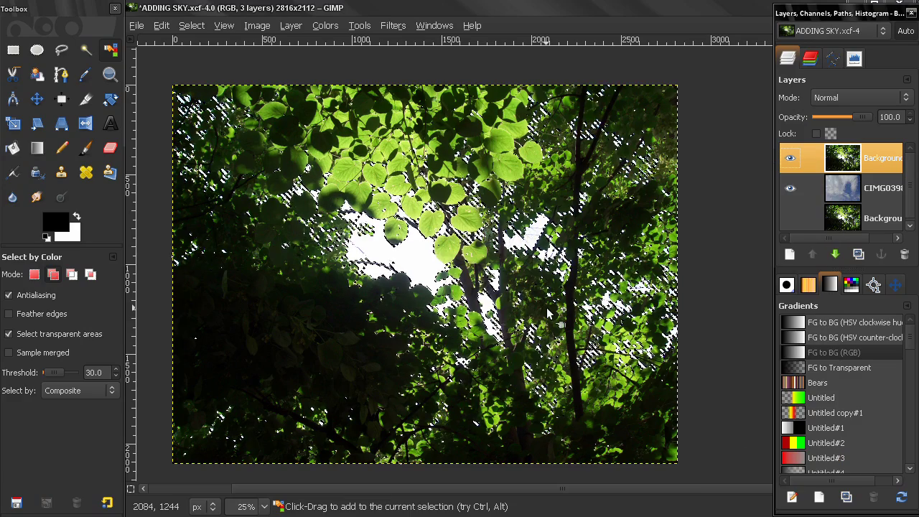
key("Delete")
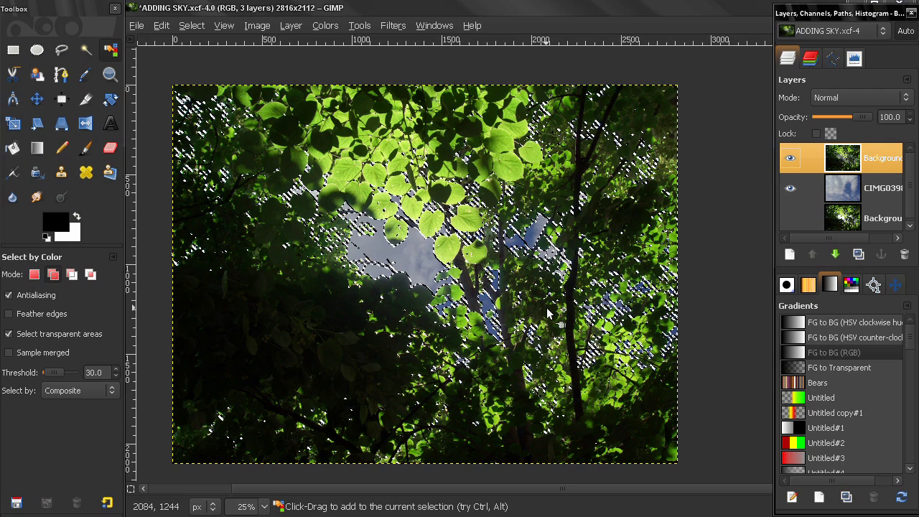
key("ctrl+shift+a")
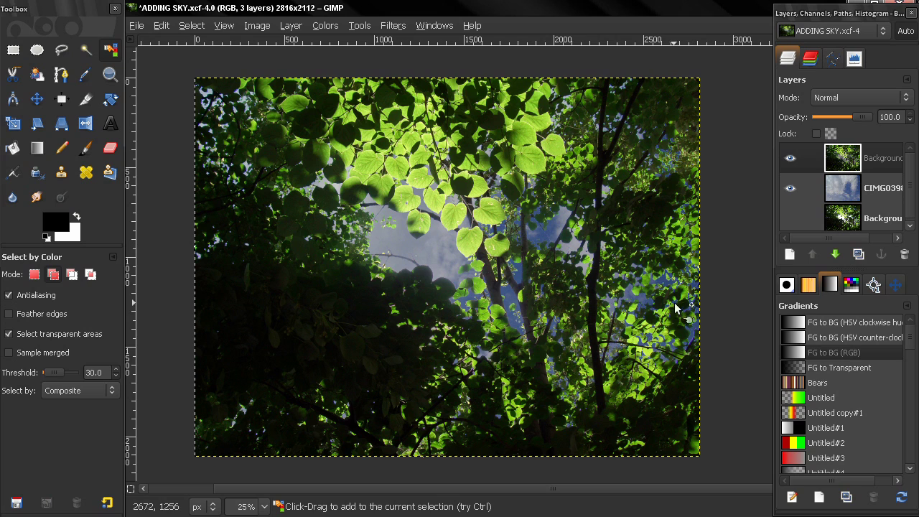
Duplicate the CIMG0398 sky layer, invert the copy's colours, and set its mode to Grain extract
left_click(829, 184)
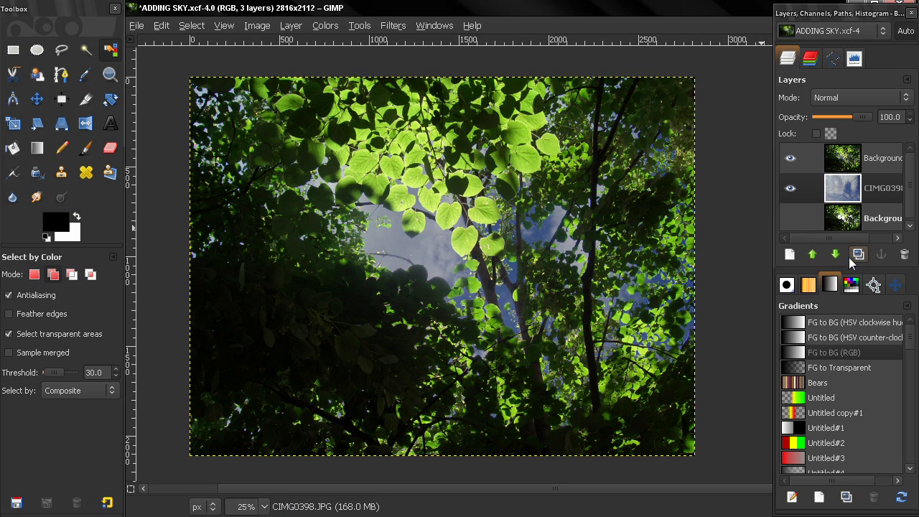
left_click(859, 257)
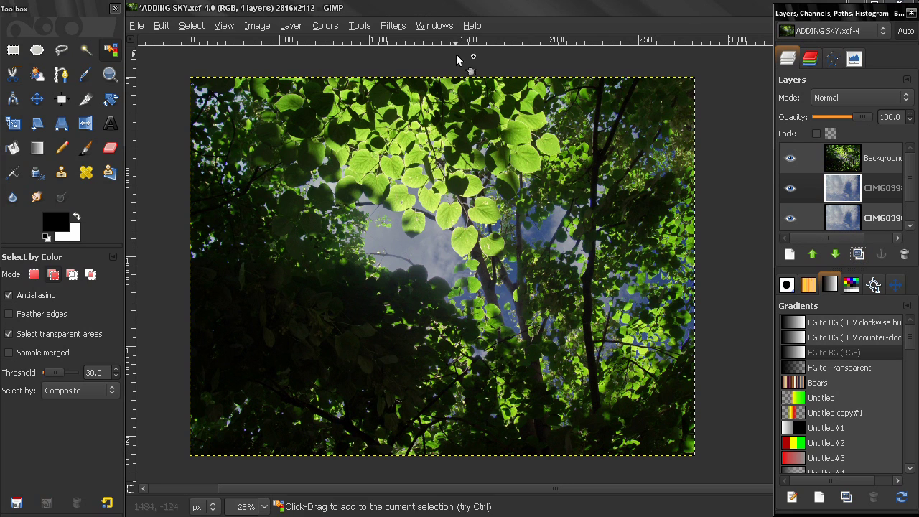
left_click(325, 25)
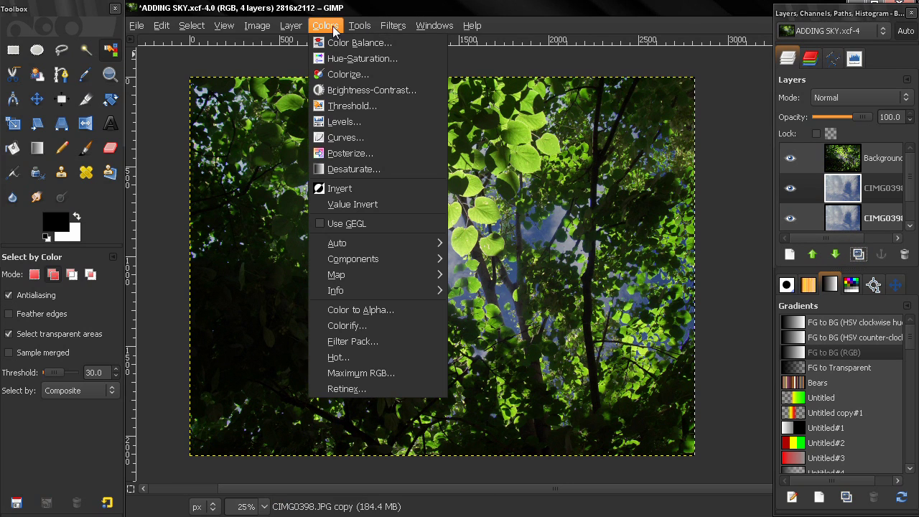
left_click(352, 189)
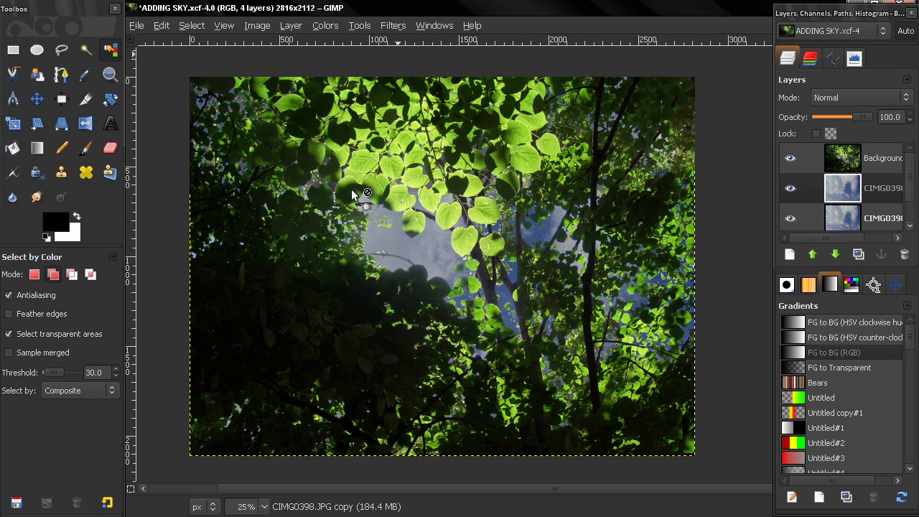
left_click(850, 97)
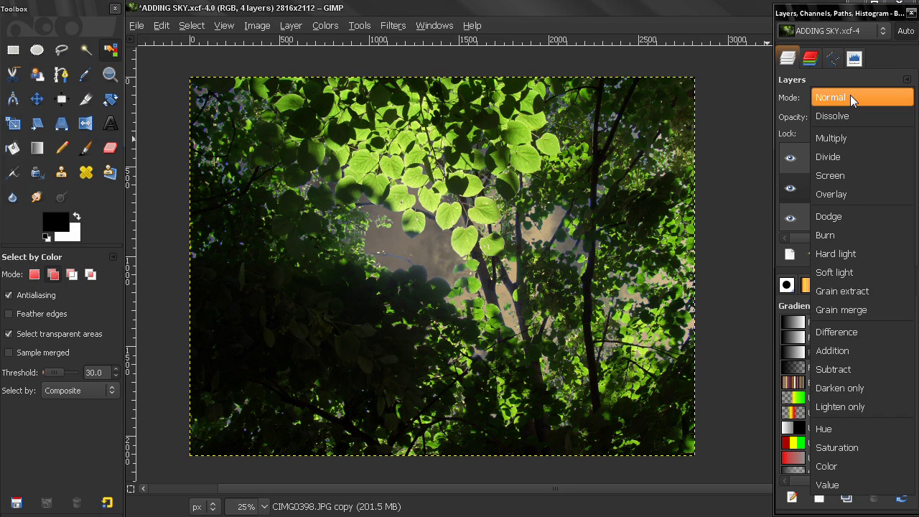
left_click(829, 291)
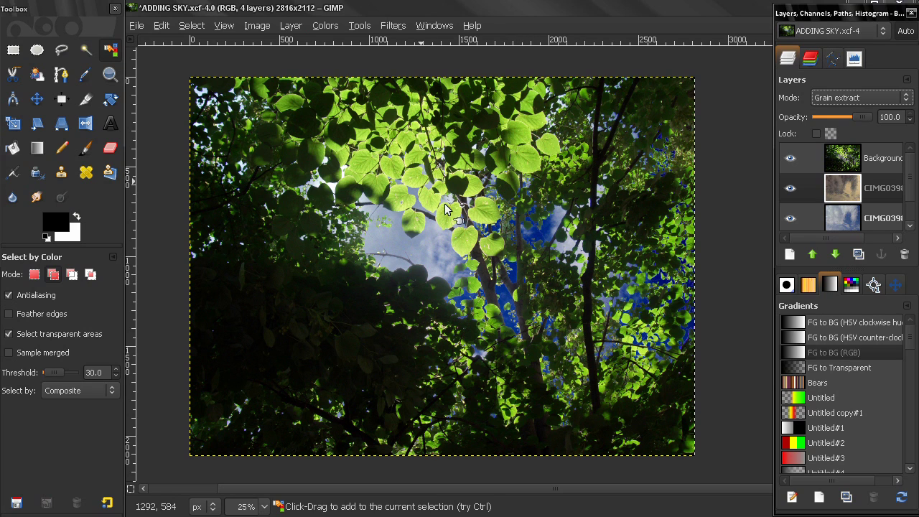
Set the inverted sky copy's brightness to -70 using Brightness-Contrast
left_click(326, 26)
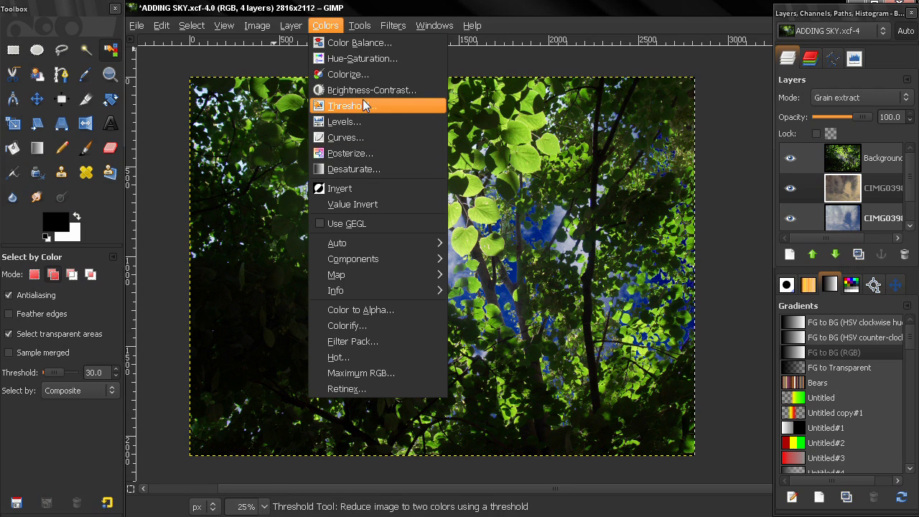
left_click(365, 90)
left_click_drag(186, 109, 262, 107)
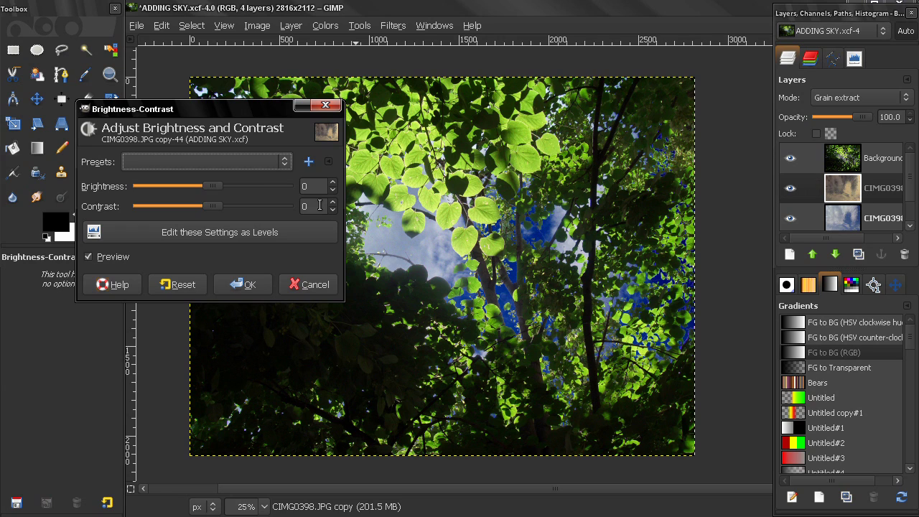
left_click_drag(217, 187, 182, 188)
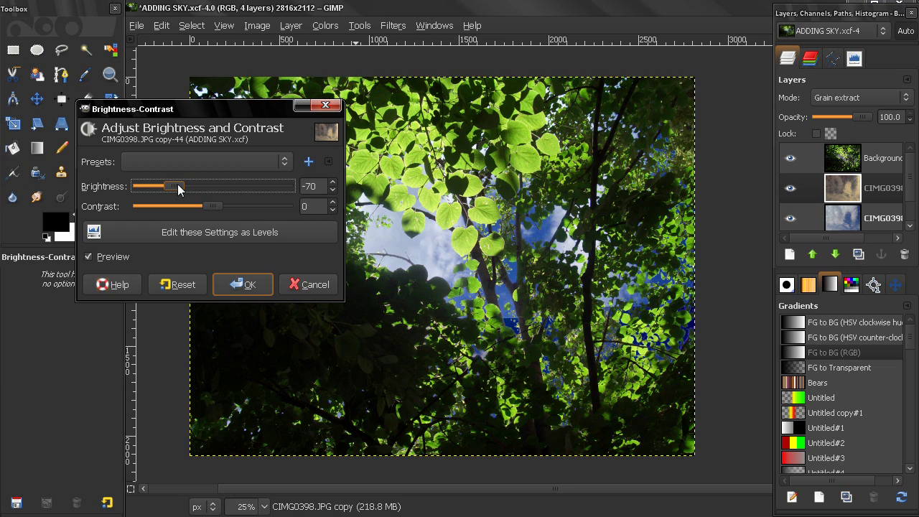
left_click_drag(178, 188, 177, 188)
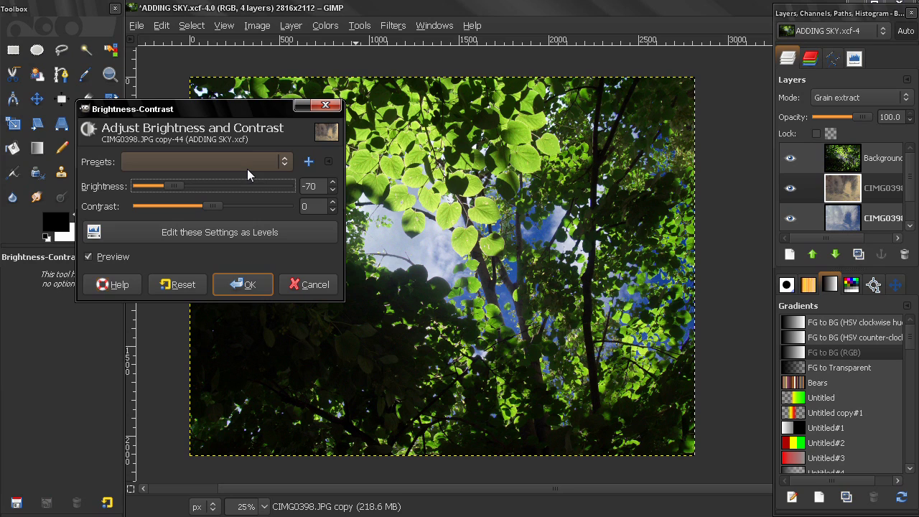
left_click(244, 284)
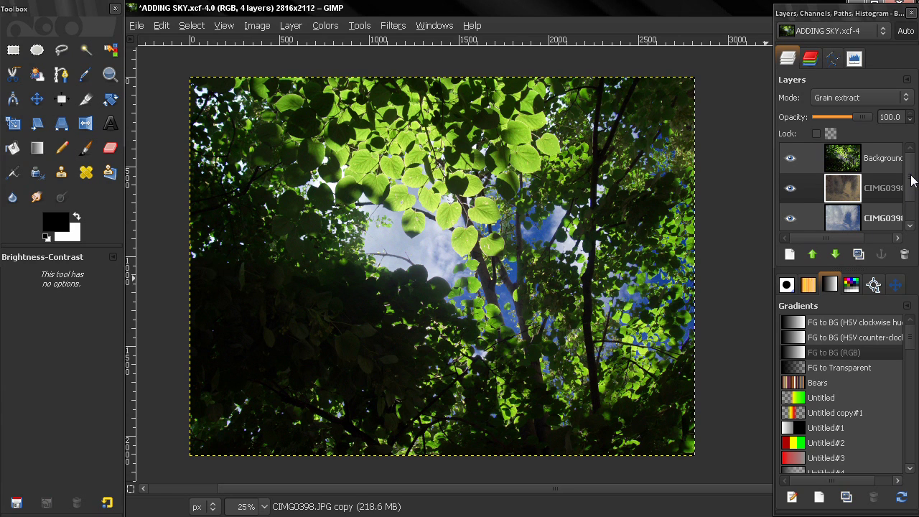
Compare the original white-sky photo against the blended blue sky, ending with all layers visible
left_click_drag(910, 181, 910, 205)
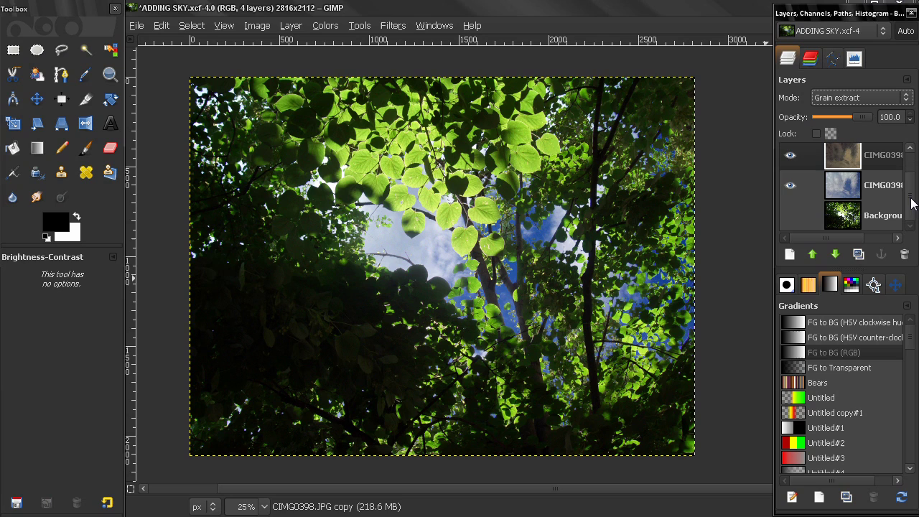
left_click(792, 216, "shift")
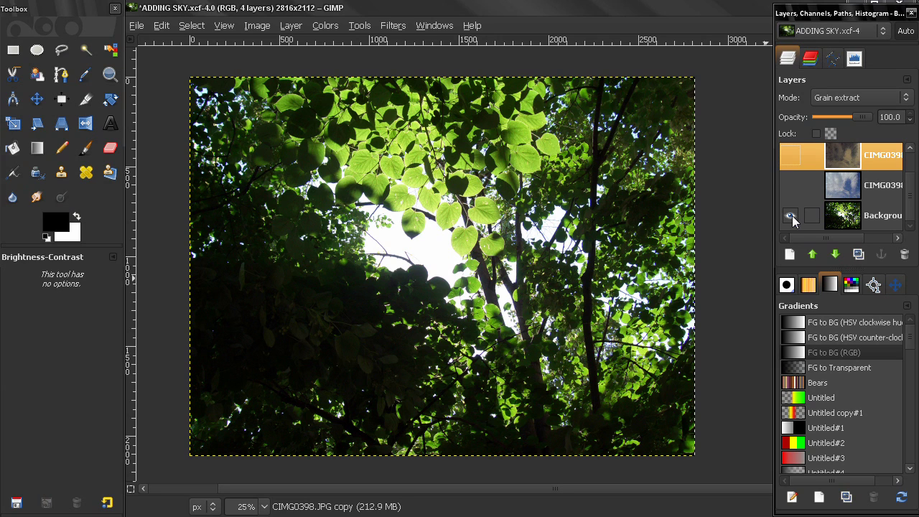
left_click(792, 215, "shift")
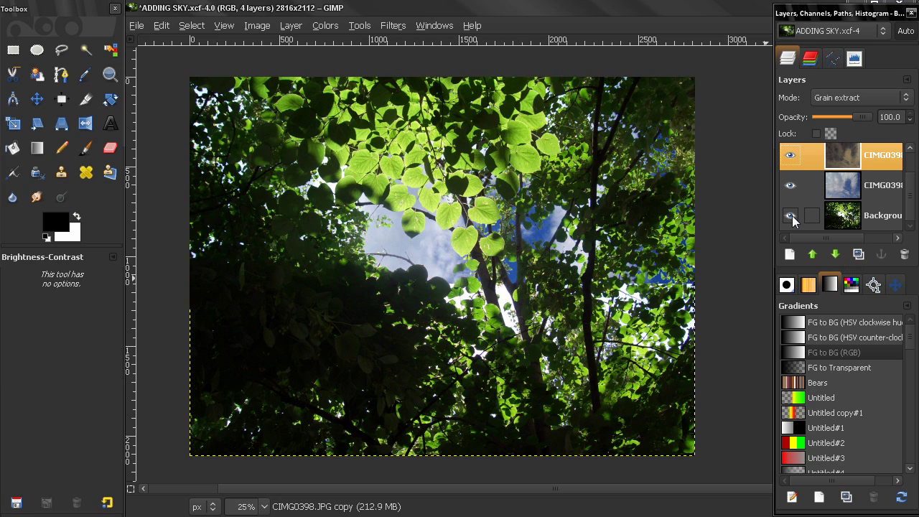
left_click(791, 215, "shift")
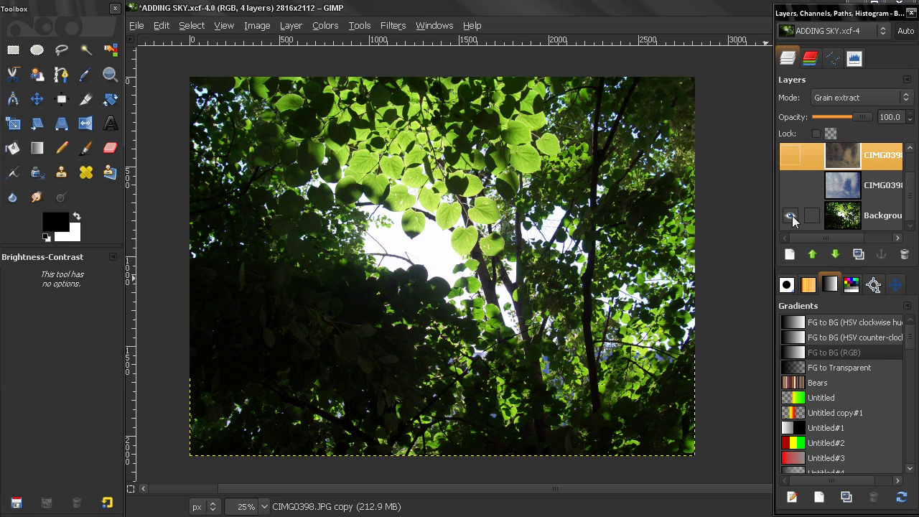
left_click(792, 215, "shift")
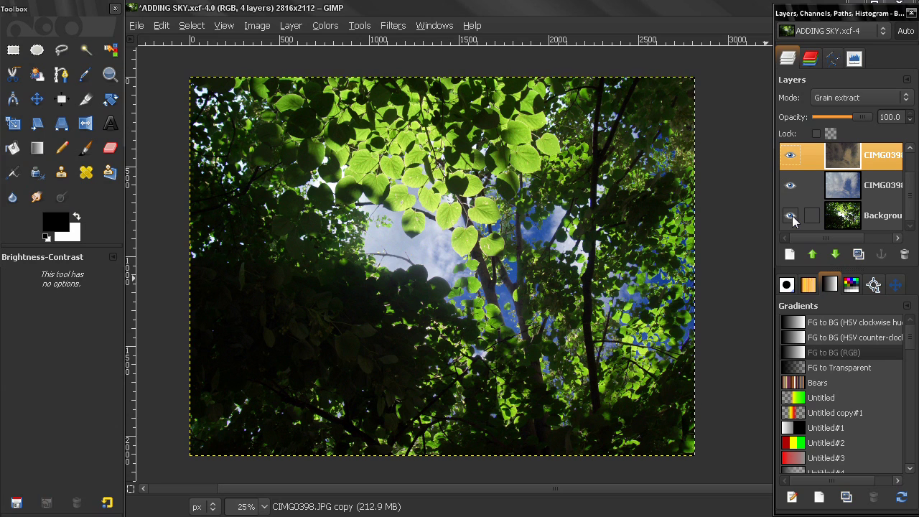